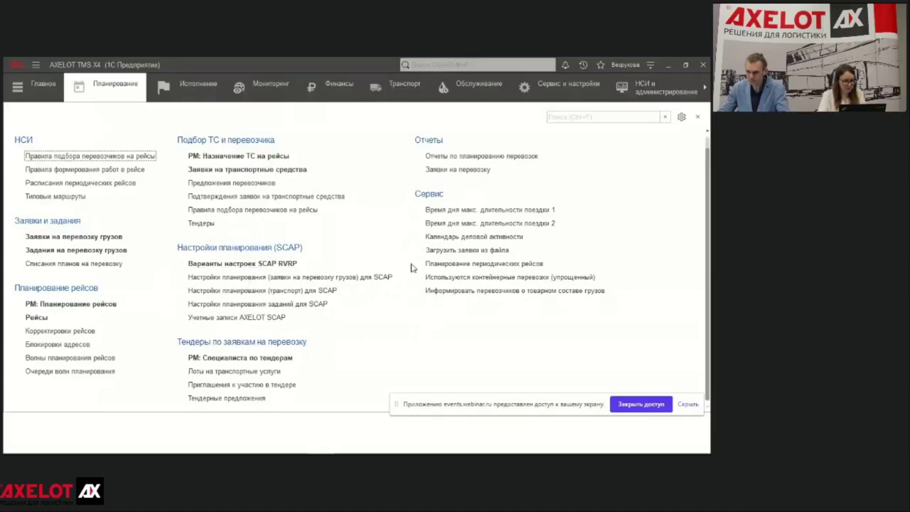
- Open the SCAP transport planning settings and examine the Ford 1 т. record's trip, distance and time cost parameters, leaving them unedited
click(230, 291)
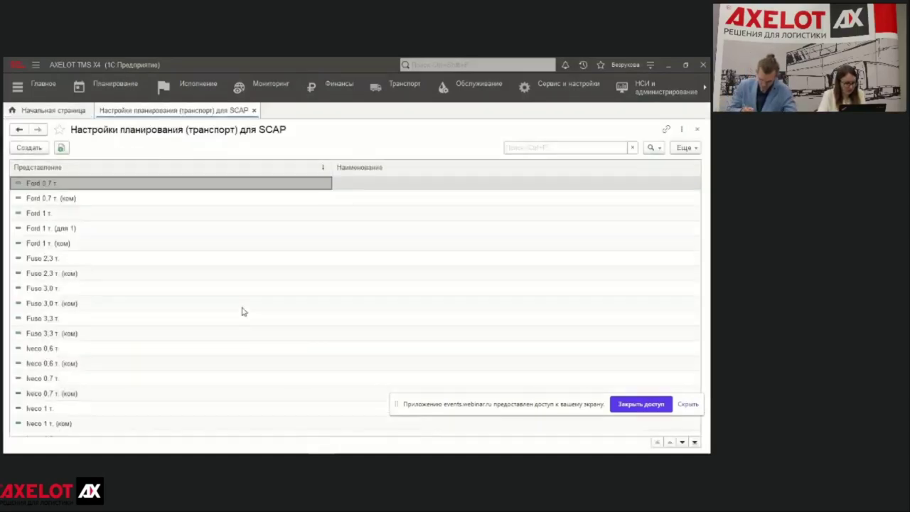
click(148, 215)
double_click(147, 215)
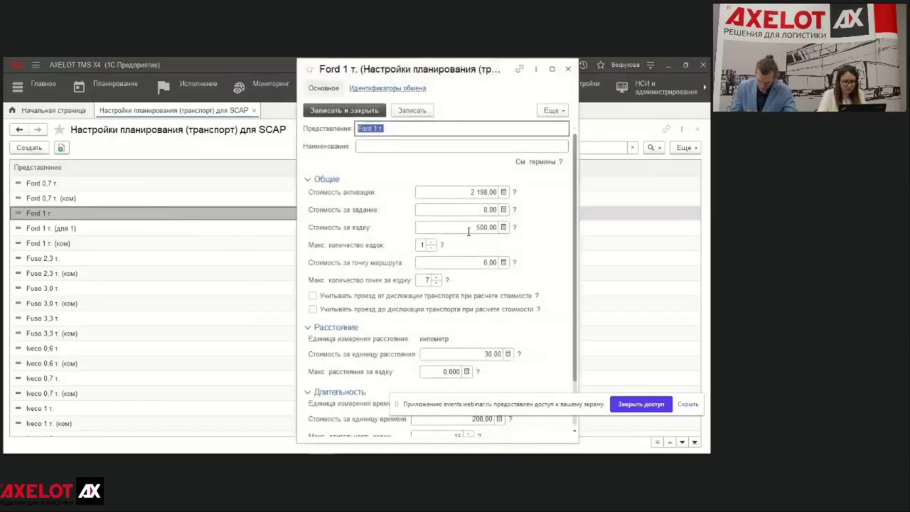
scroll(528, 234, down, 1)
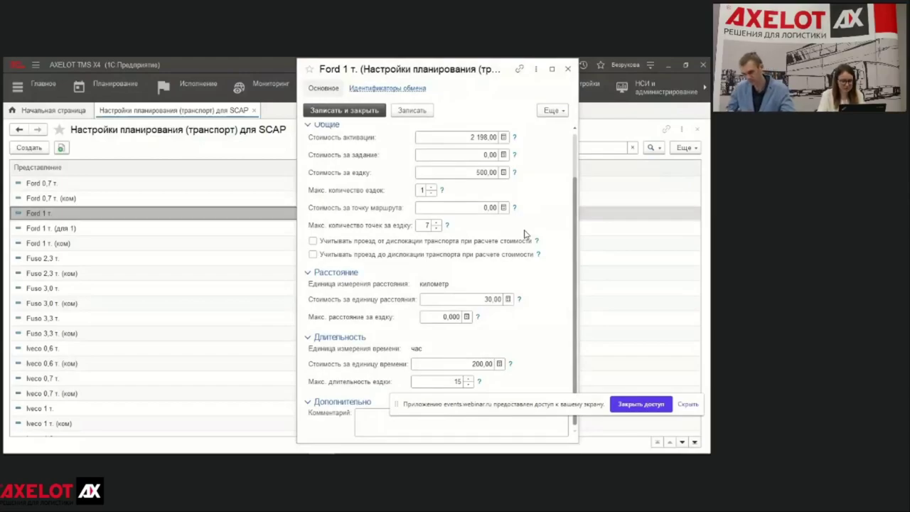
click(453, 301)
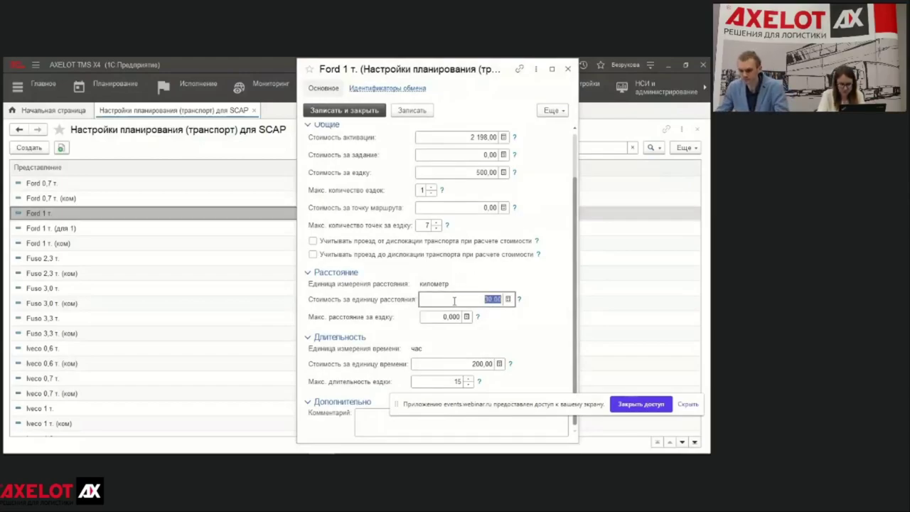
click(461, 363)
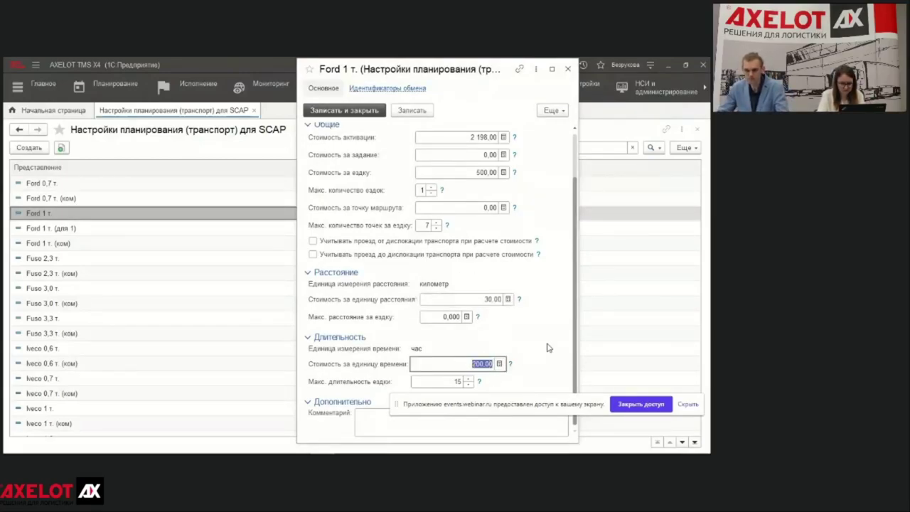
scroll(544, 337, up, 2)
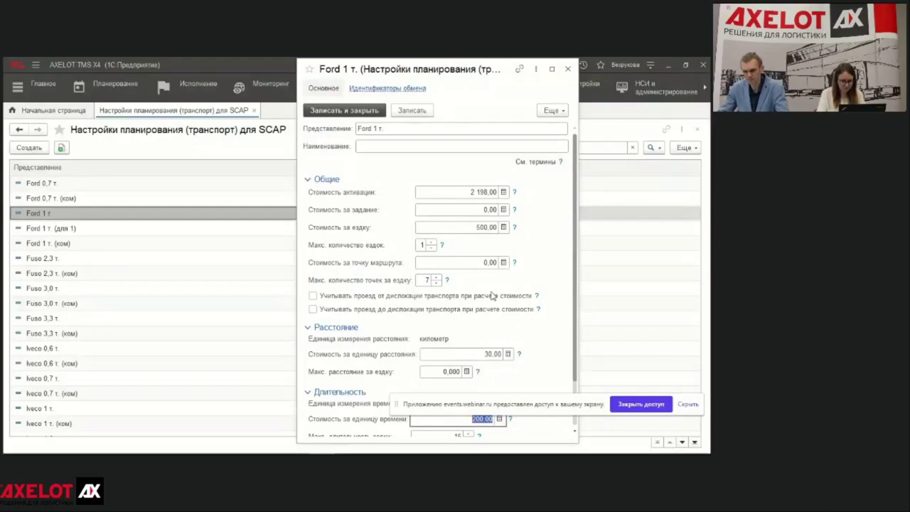
scroll(492, 295, down, 2)
scroll(492, 295, up, 2)
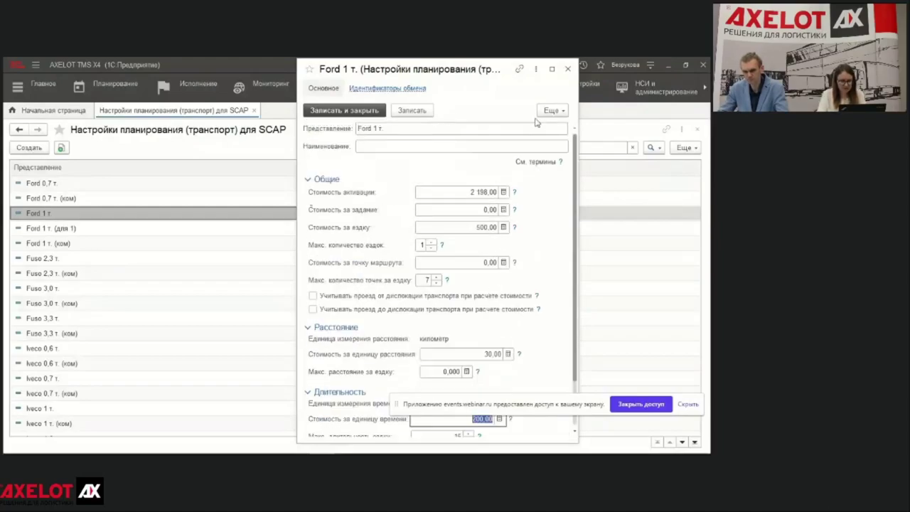
click(569, 69)
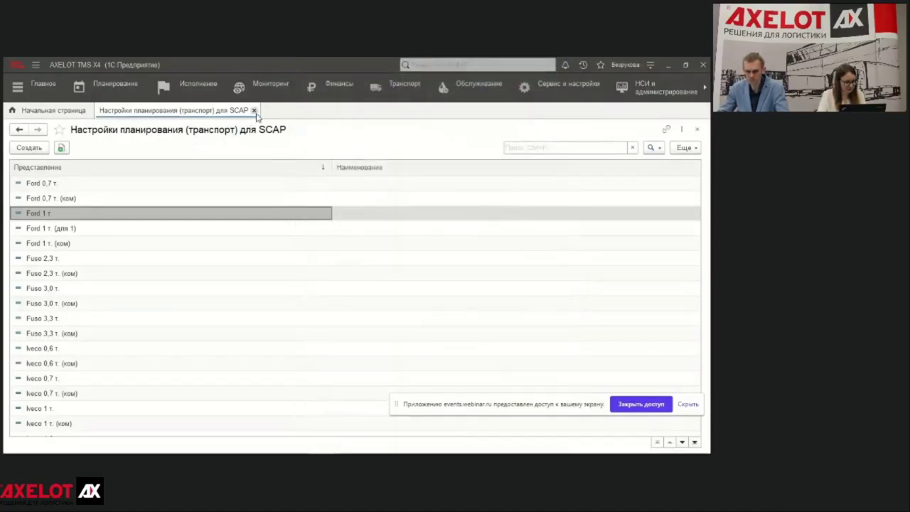
- Open the trip planning workplace (РМ: Планирование рейсов) and hide the map so the trip and task lists fill the window
click(111, 96)
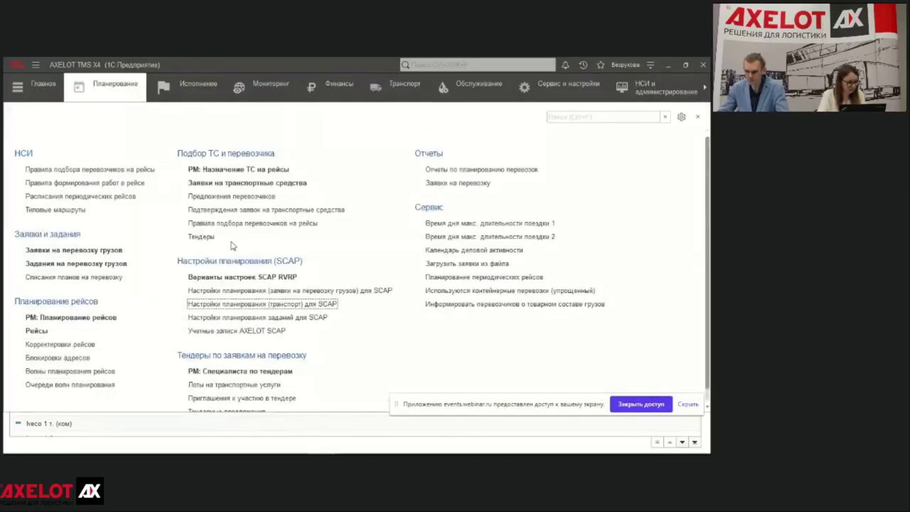
click(74, 318)
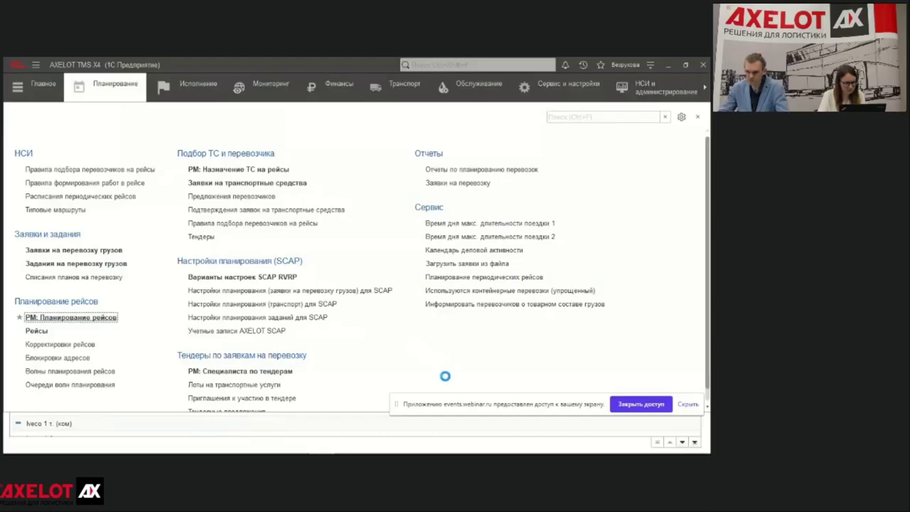
mouse_move(440, 453)
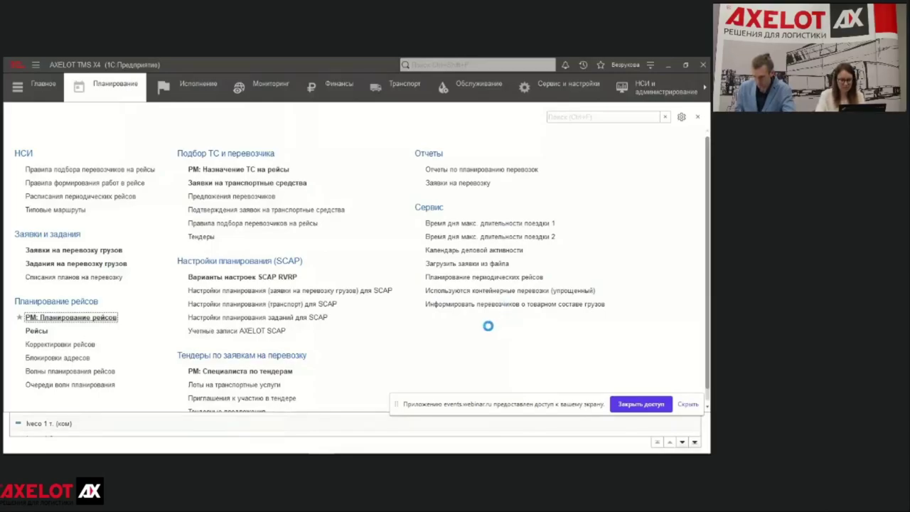
drag(527, 405, 522, 384)
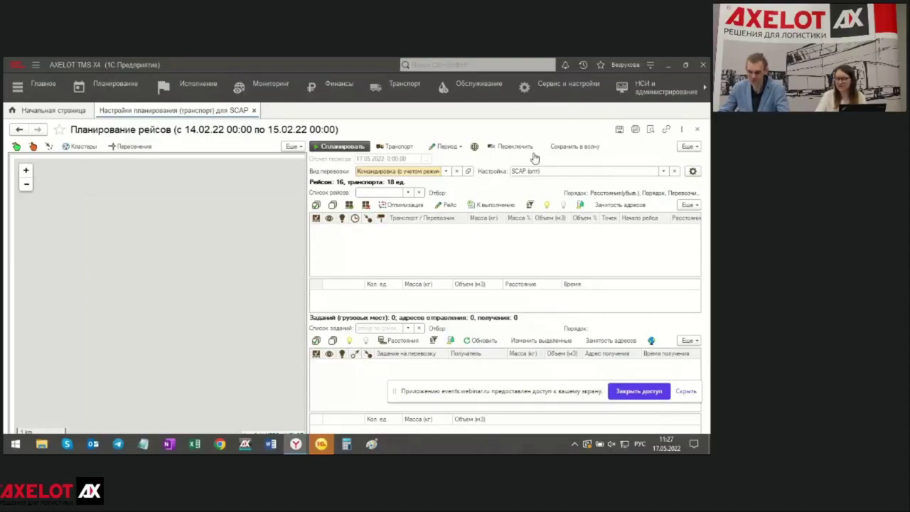
mouse_move(498, 392)
mouse_down()
mouse_move(494, 379)
mouse_move(503, 382)
mouse_up()
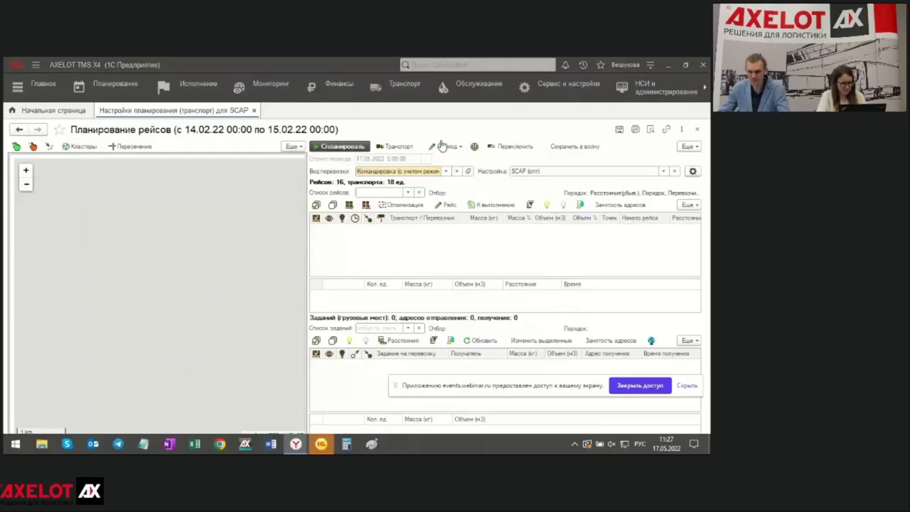
click(476, 146)
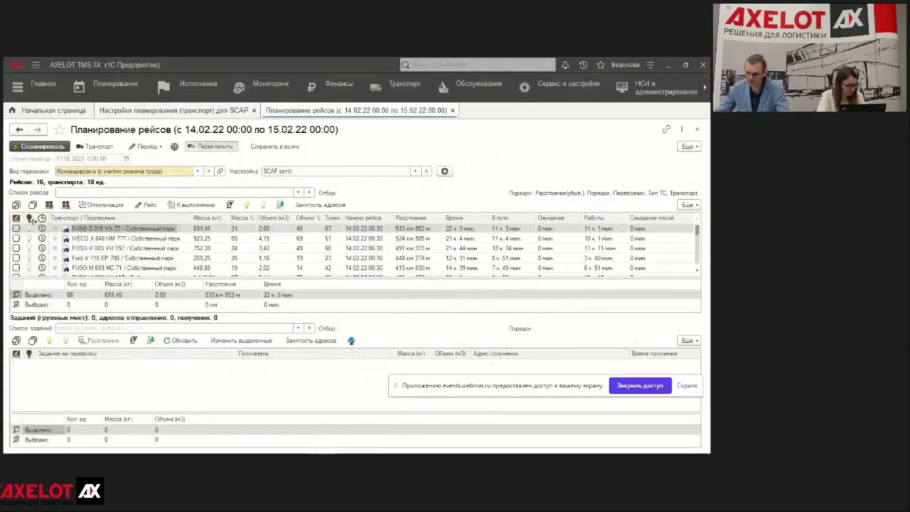
- Disband all the planned trips in the trip list so their tasks return to the unplanned task list
click(146, 261)
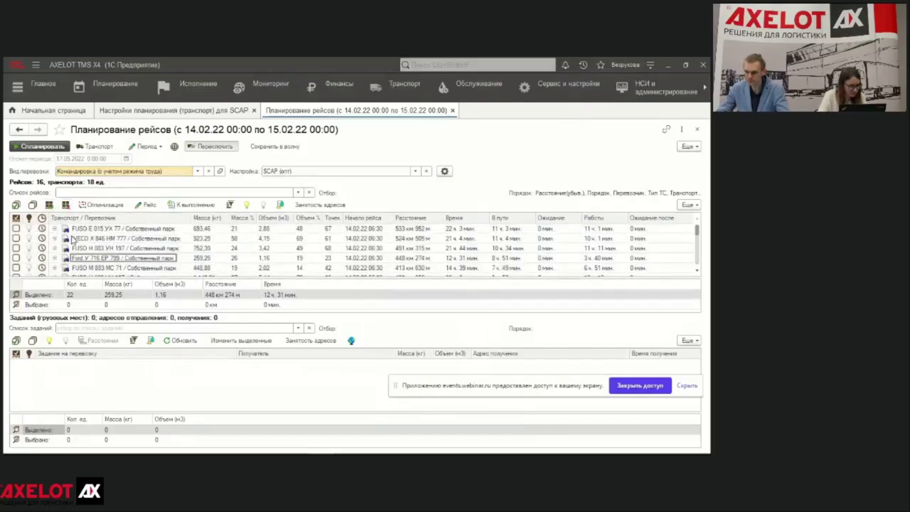
click(85, 240)
click(66, 205)
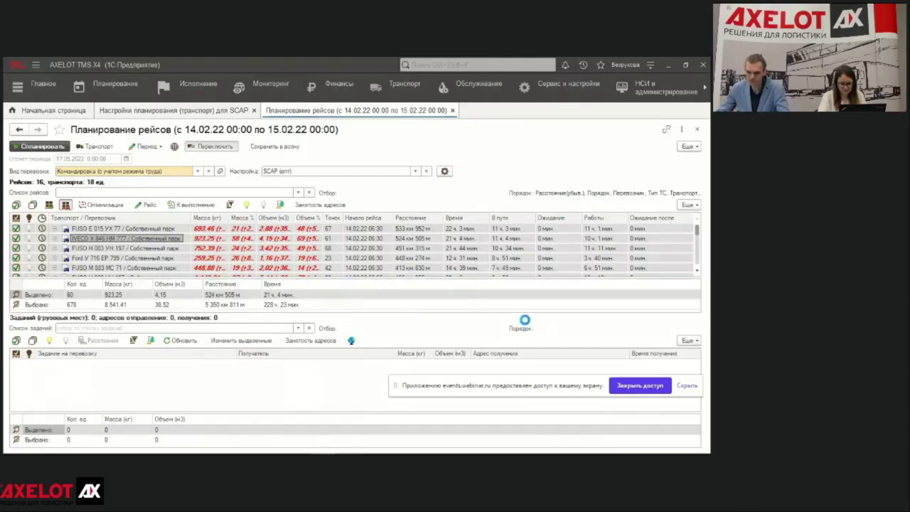
mouse_move(532, 393)
mouse_down()
mouse_move(530, 349)
mouse_move(524, 386)
mouse_move(534, 382)
mouse_up()
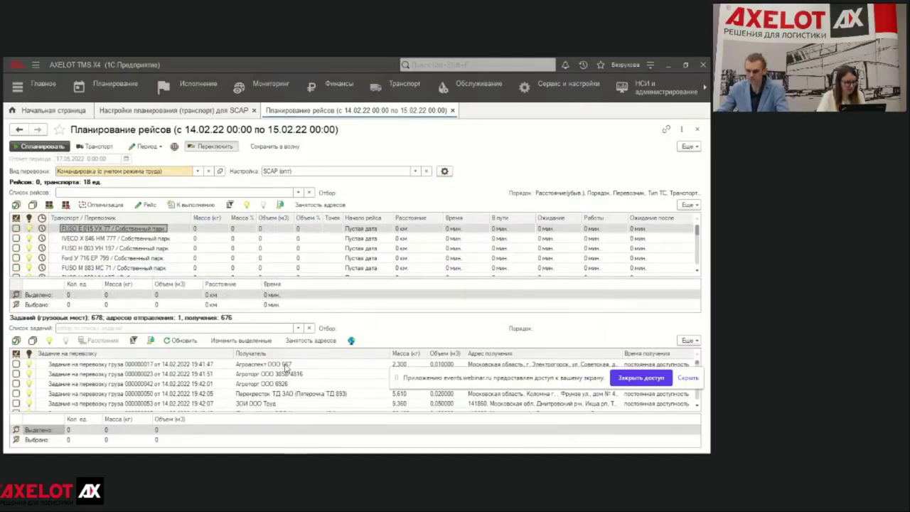
drag(476, 380, 479, 329)
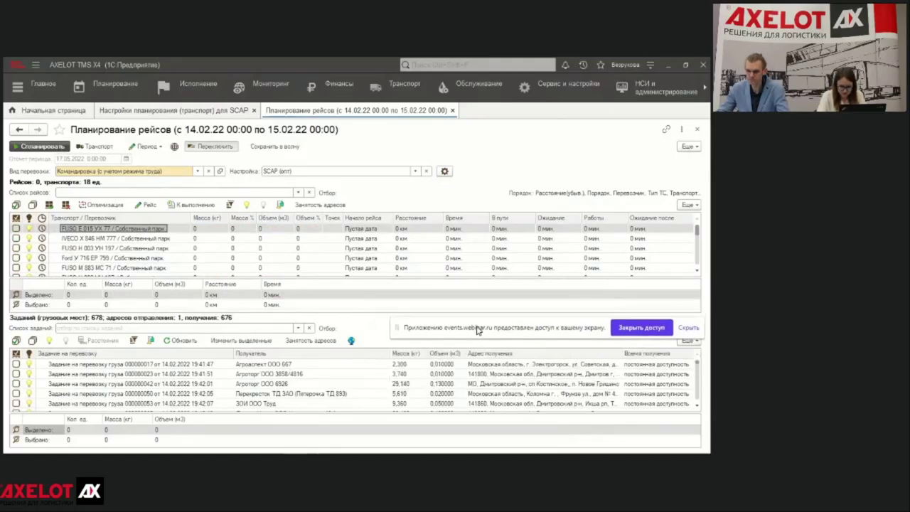
- Start automatic planning of the transport tasks with the SCAP (опт) setting and check the task and transport counts in the planning monitor
click(311, 393)
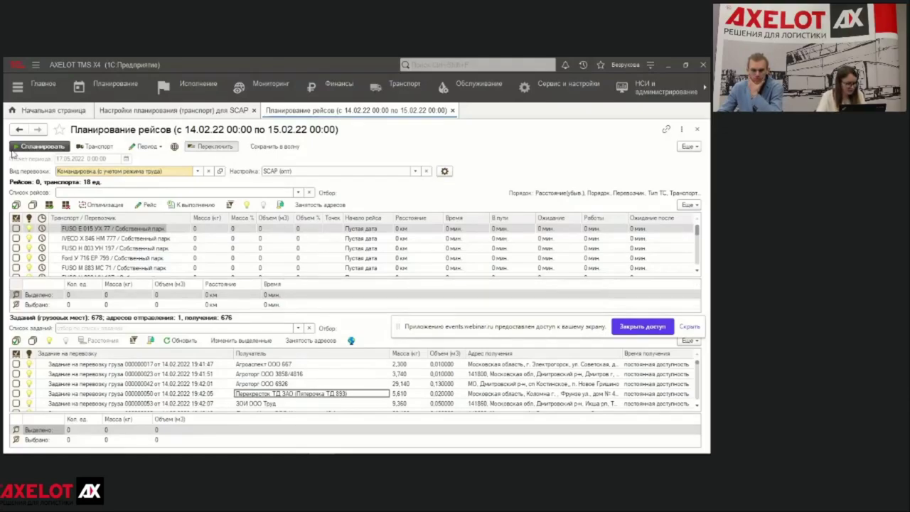
click(40, 147)
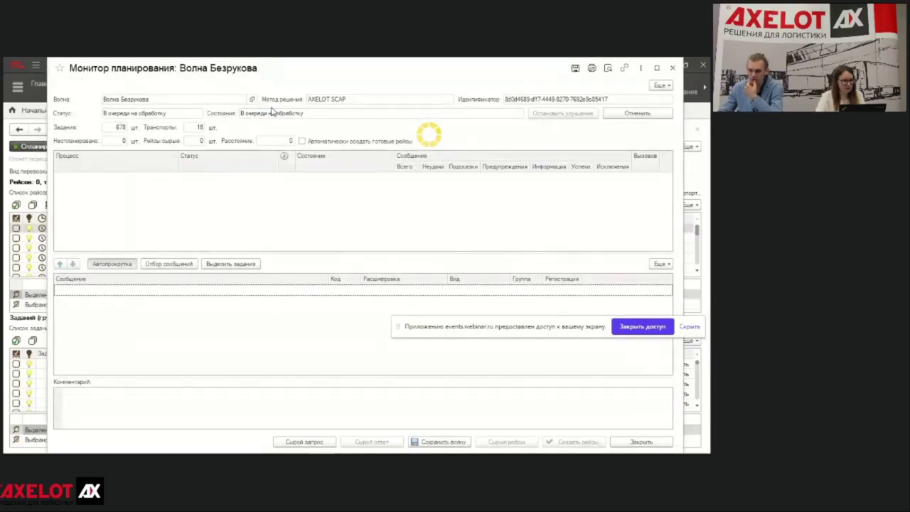
click(121, 127)
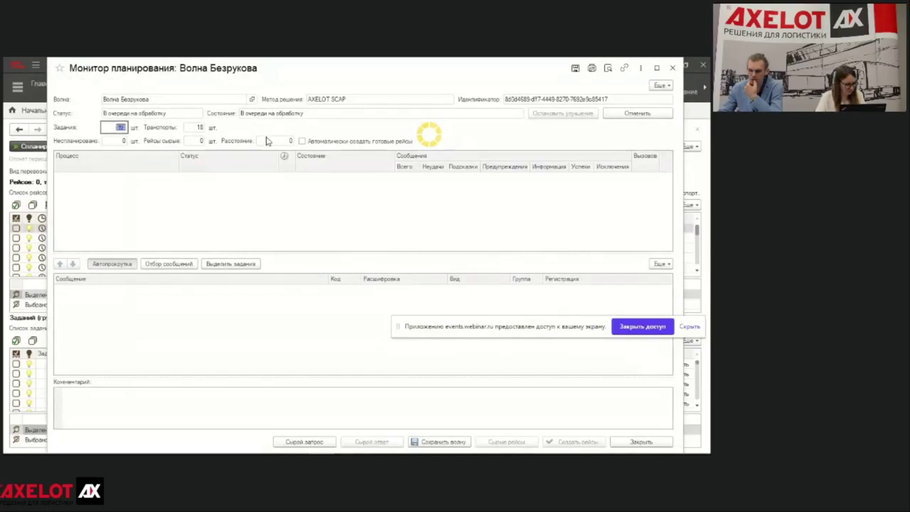
click(197, 127)
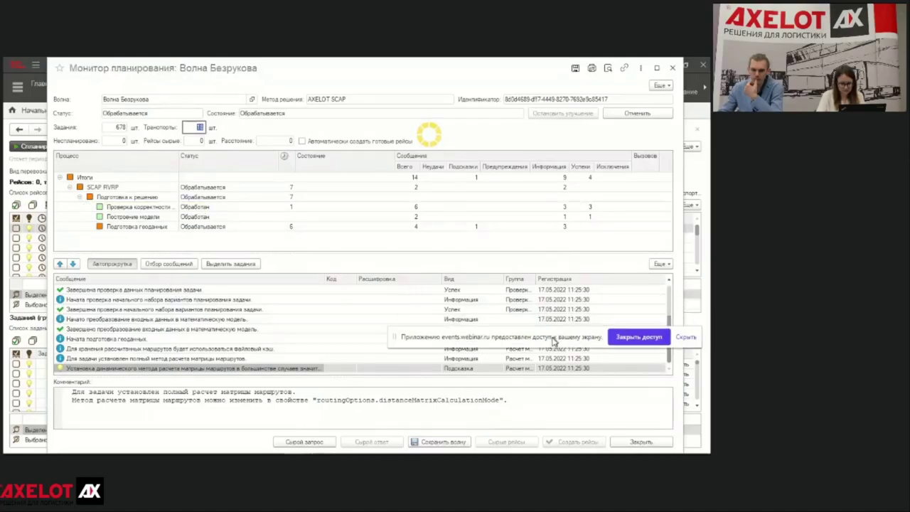
- Review the planning monitor's message log and enable automatic creation of ready trips (Автоматически создать готовые рейсы)
click(265, 319)
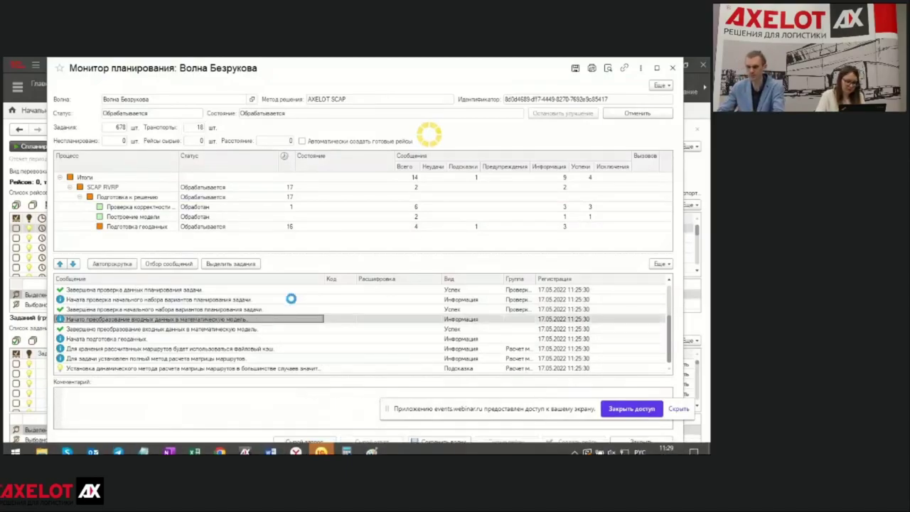
click(290, 290)
scroll(308, 312, up, 2)
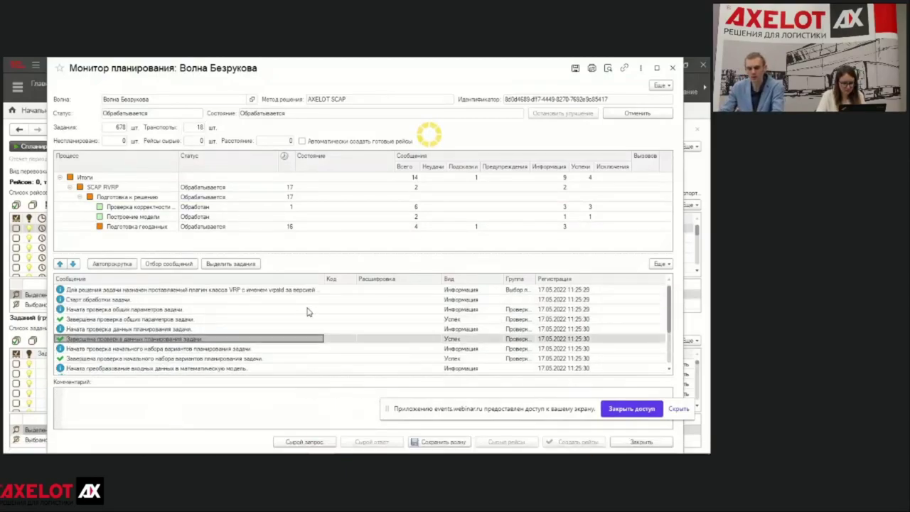
scroll(307, 311, down, 2)
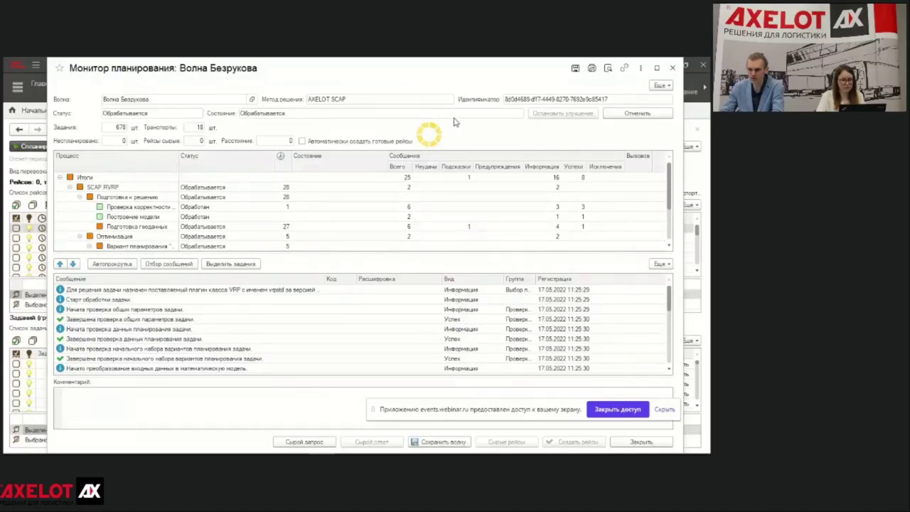
click(301, 141)
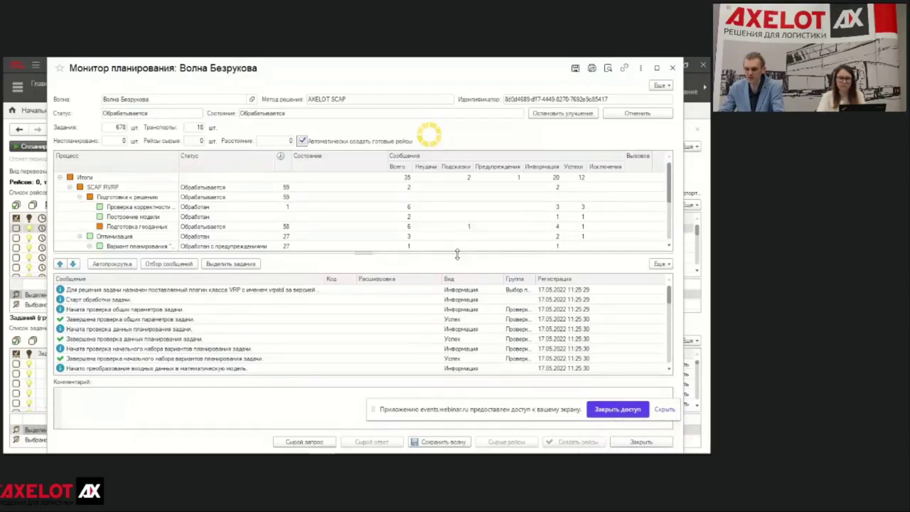
scroll(432, 321, down, 5)
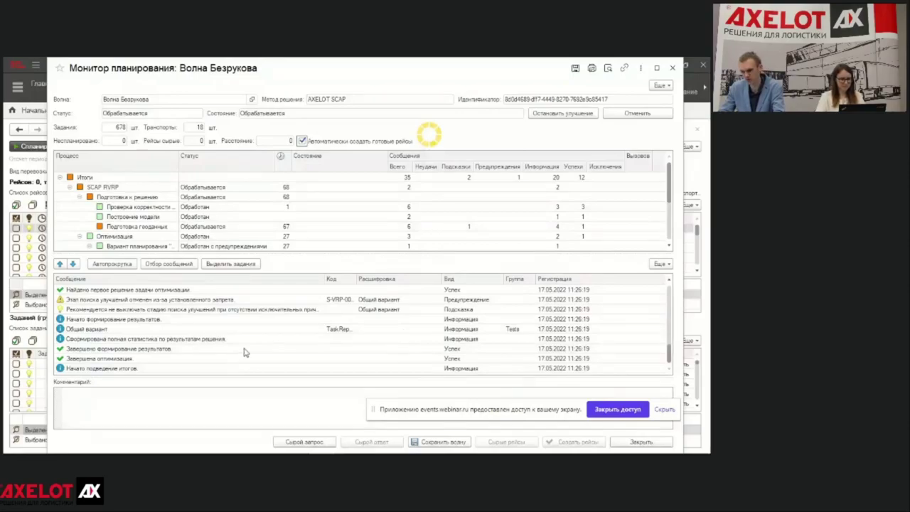
click(189, 360)
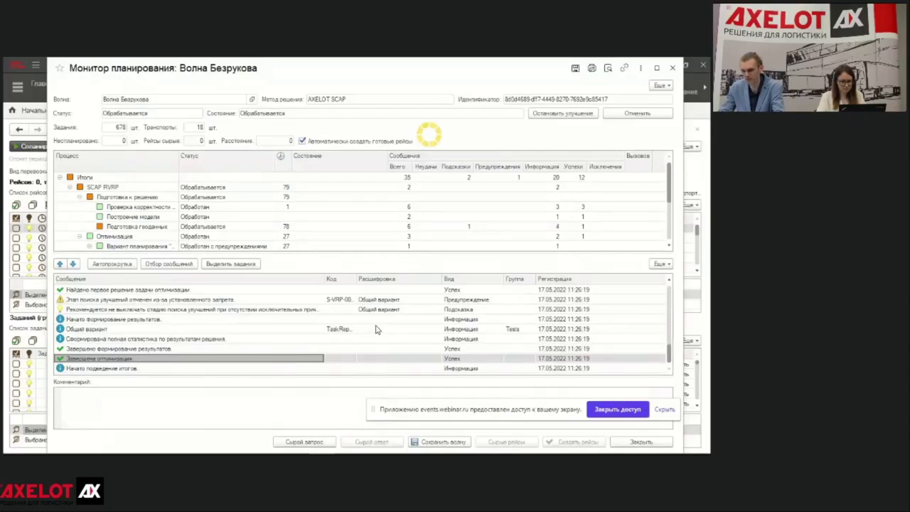
- Save the current planning wave under the name "Демонстрационная волна"
click(429, 442)
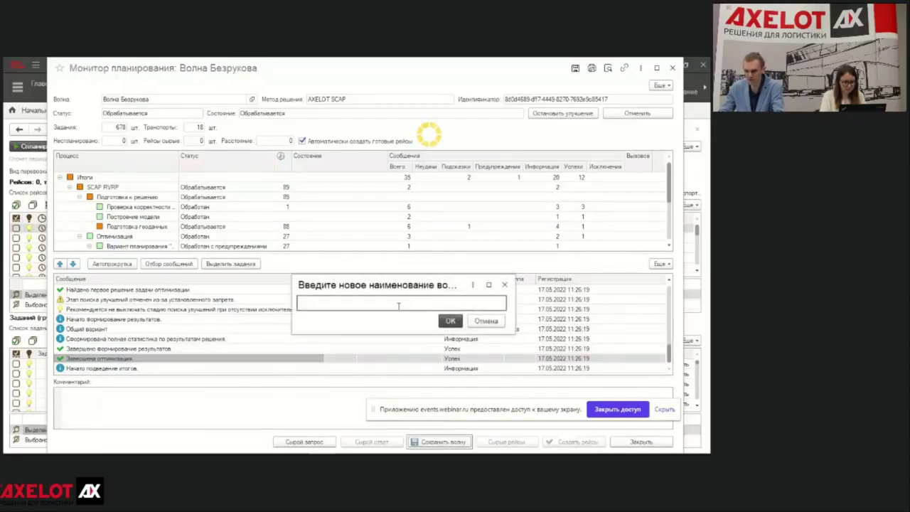
text(Демонстрацион)
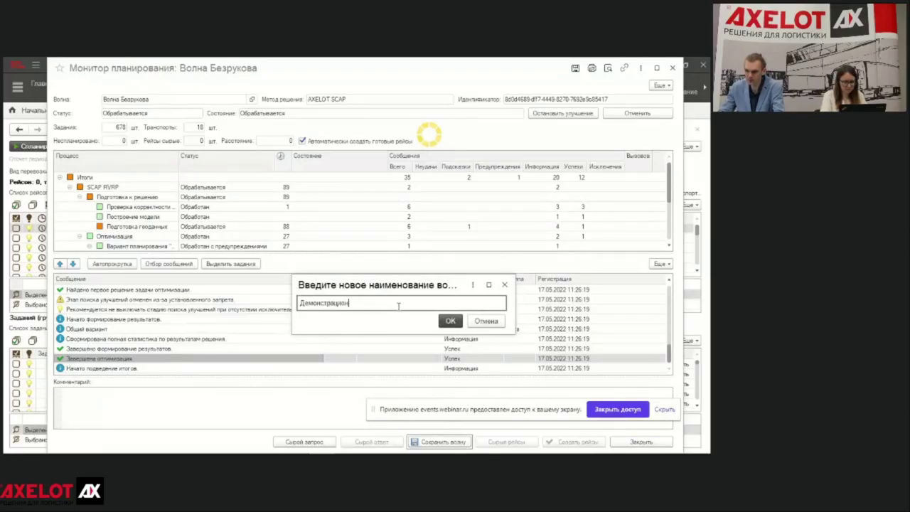
text(ная волна)
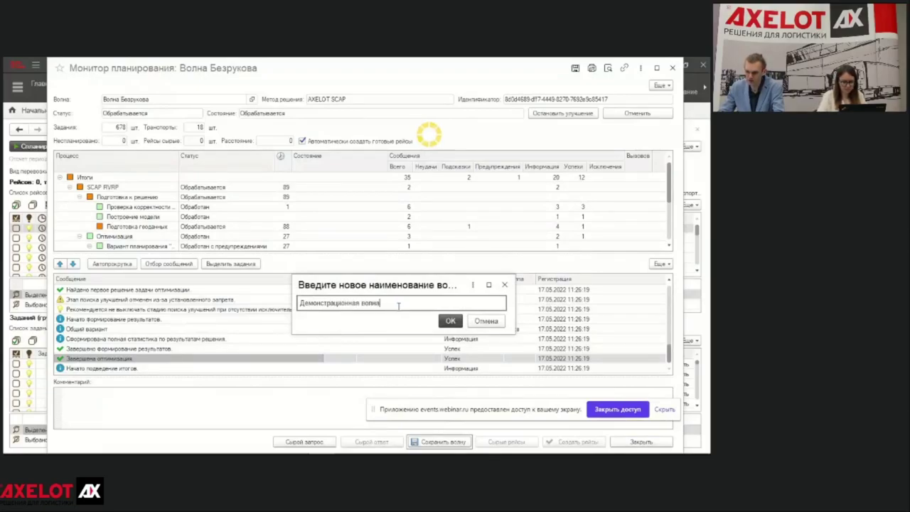
click(449, 322)
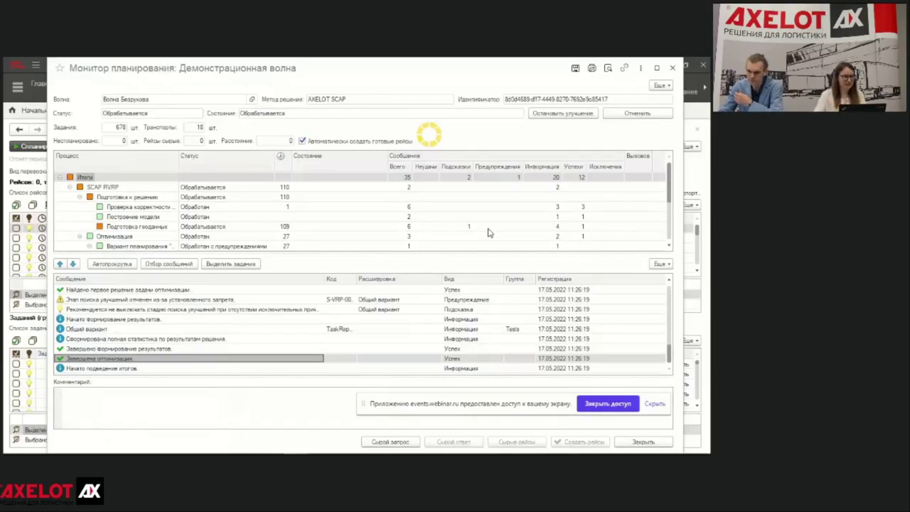
- Look through the saved wave's message log while the planning calculation and trip creation run
scroll(430, 338, up, 4)
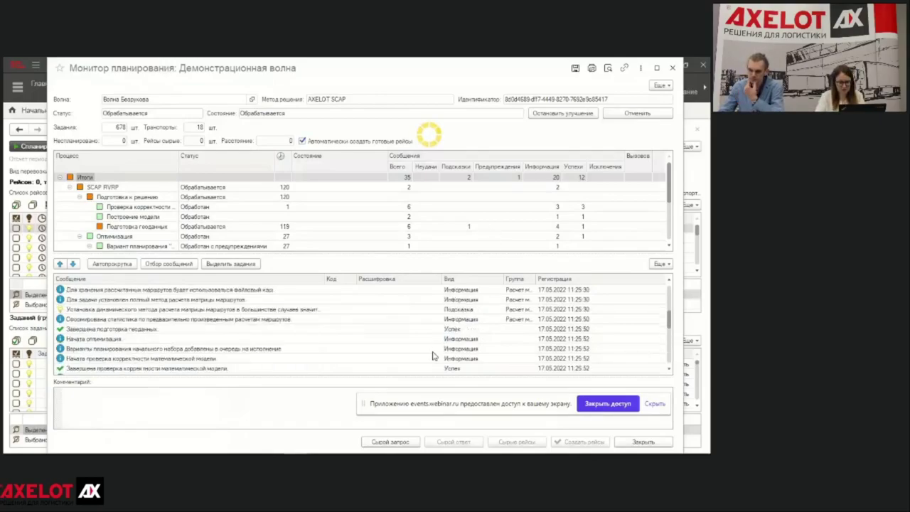
scroll(420, 338, down, 4)
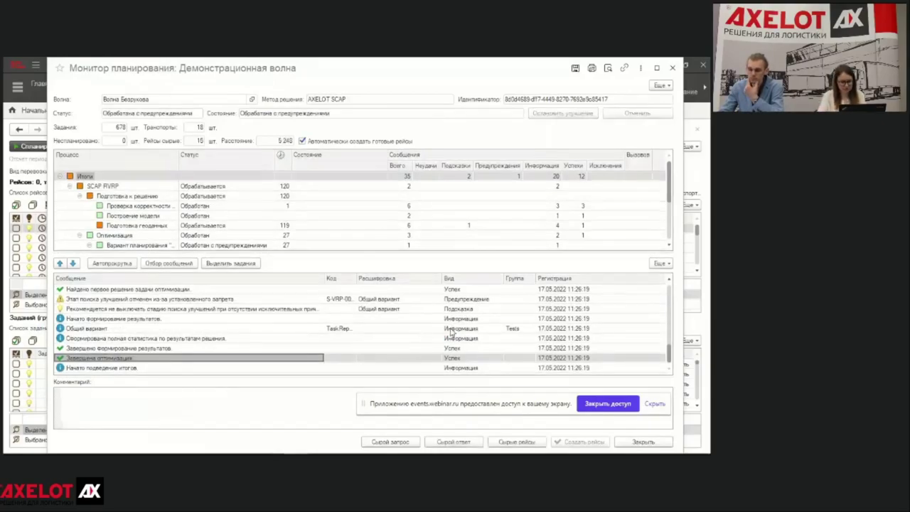
scroll(433, 338, up, 5)
scroll(434, 338, up, 5)
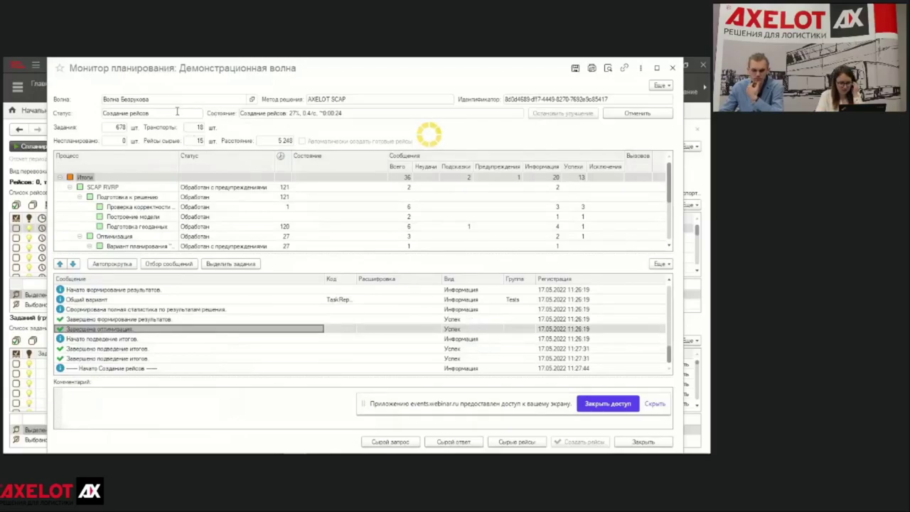
- Follow the trip creation state in the planning monitor and read the newest log messages with autoscroll (Автопрокрутка) until processing finishes
click(245, 114)
click(359, 114)
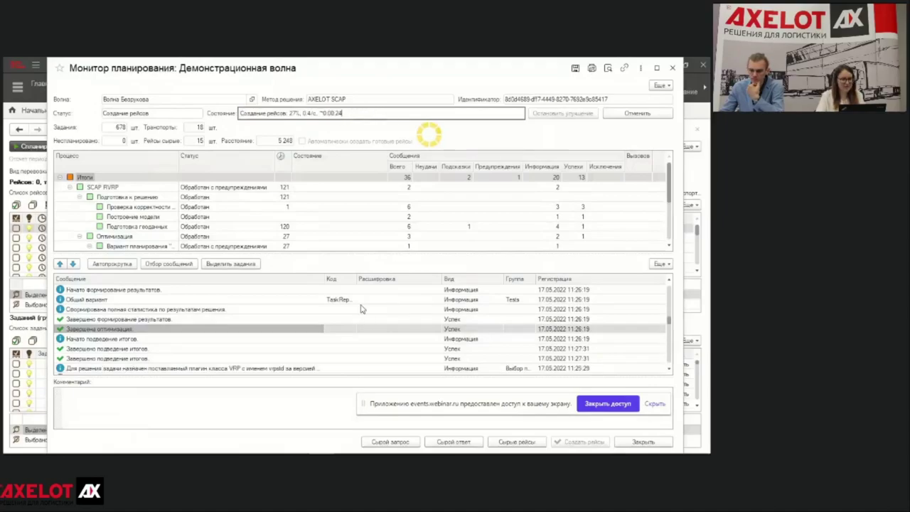
click(370, 350)
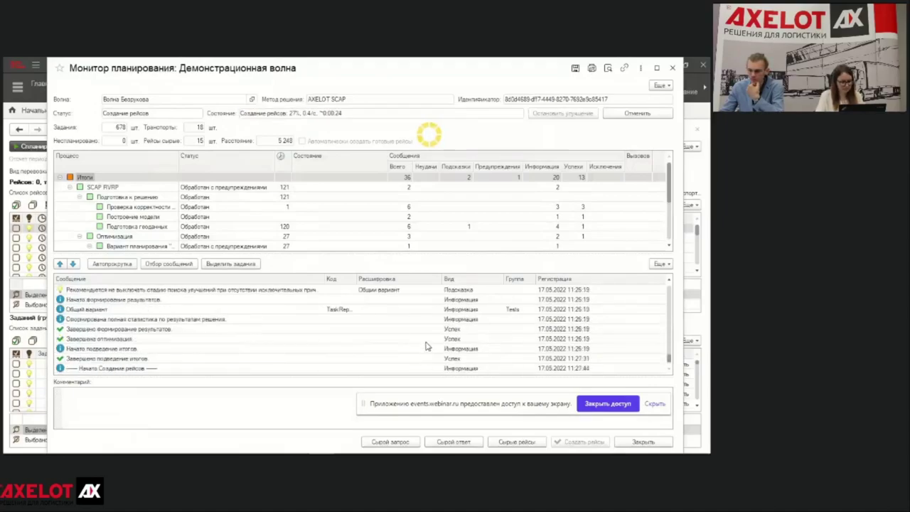
click(417, 367)
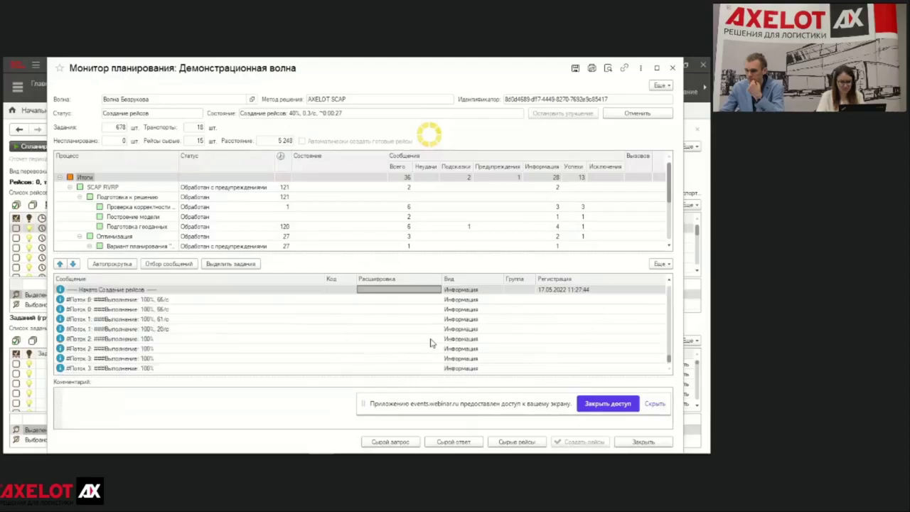
click(429, 369)
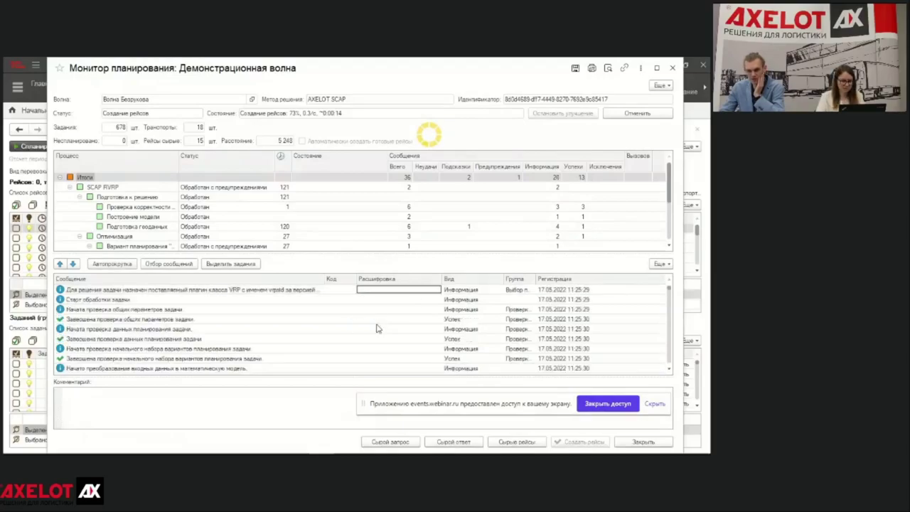
click(125, 265)
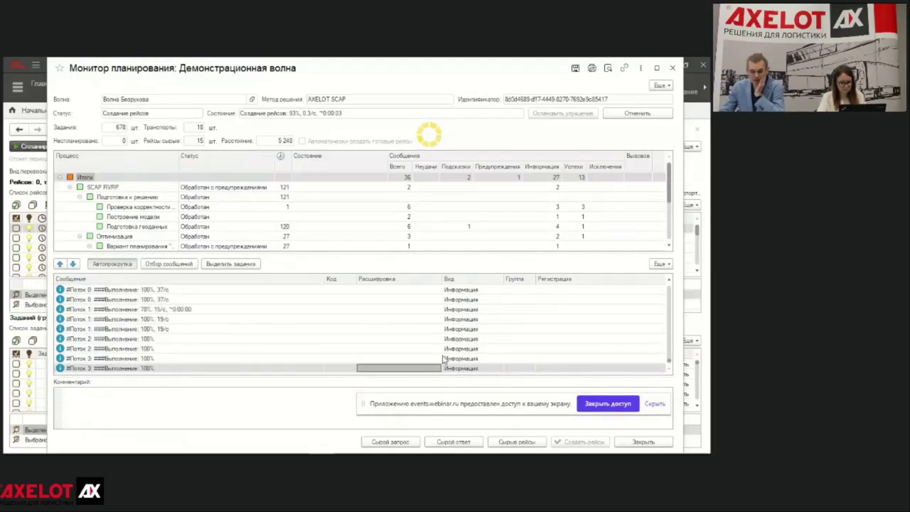
drag(462, 404, 474, 412)
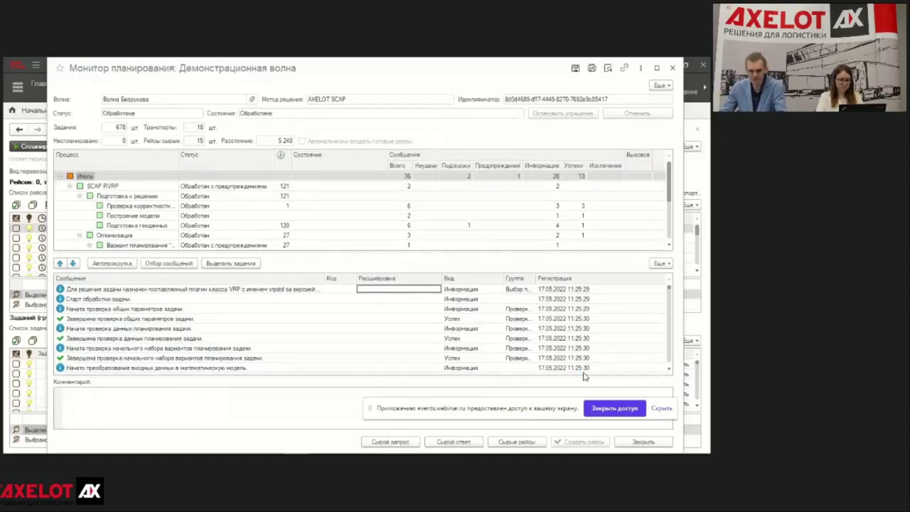
click(583, 369)
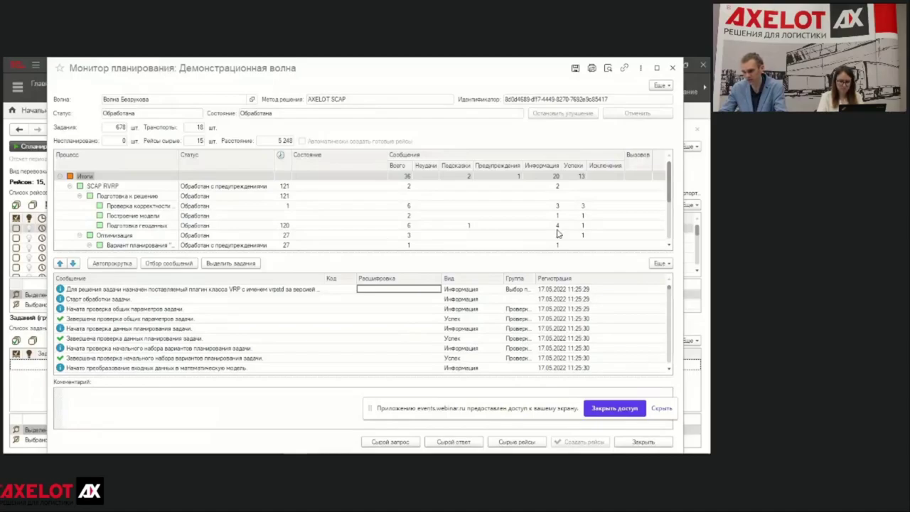
- Move and shrink the planning monitor window, shift the screen-sharing notice off its lower commands, and close the monitor
drag(489, 71, 482, 91)
drag(678, 74, 486, 82)
click(285, 126)
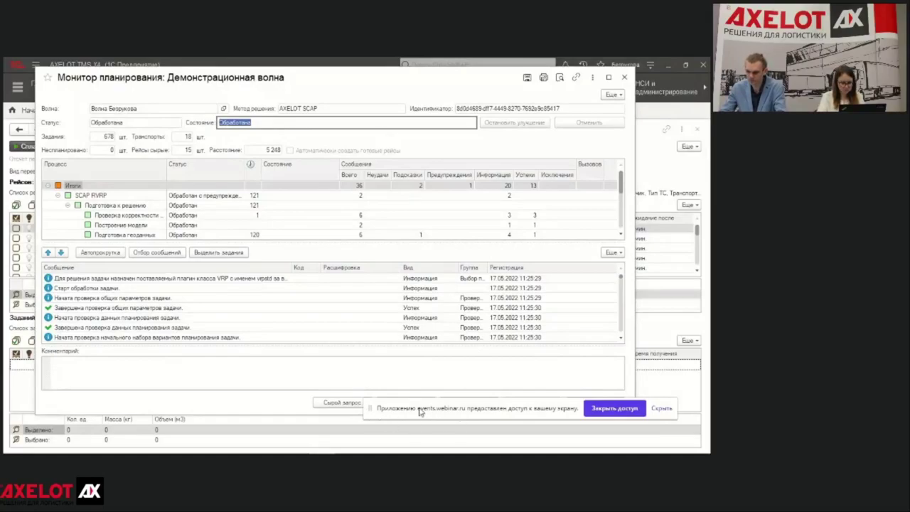
click(474, 407)
drag(474, 408, 493, 374)
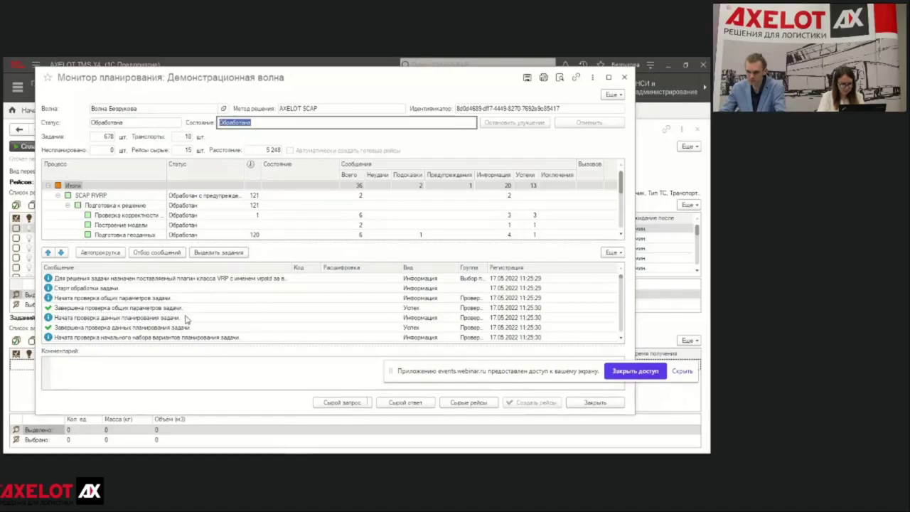
click(604, 405)
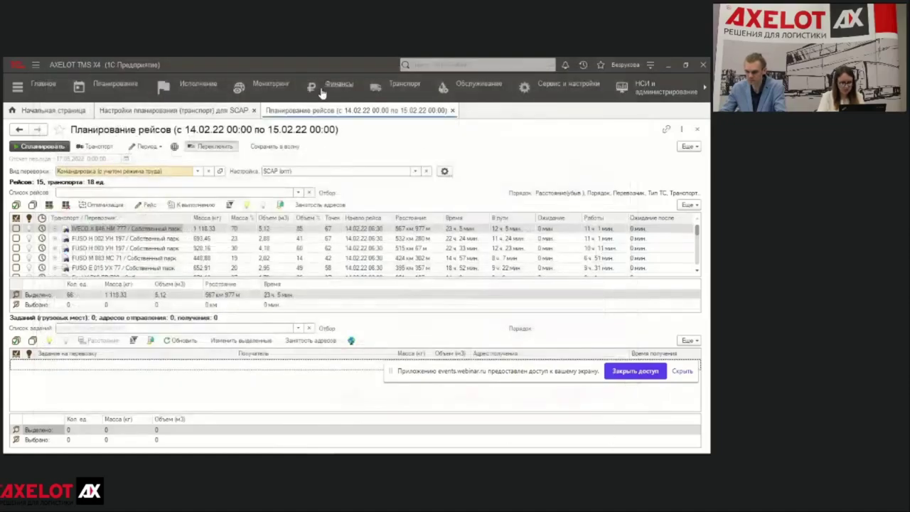
- Look through the list of planned trips, display the route map beside it and widen the map area
scroll(220, 247, down, 3)
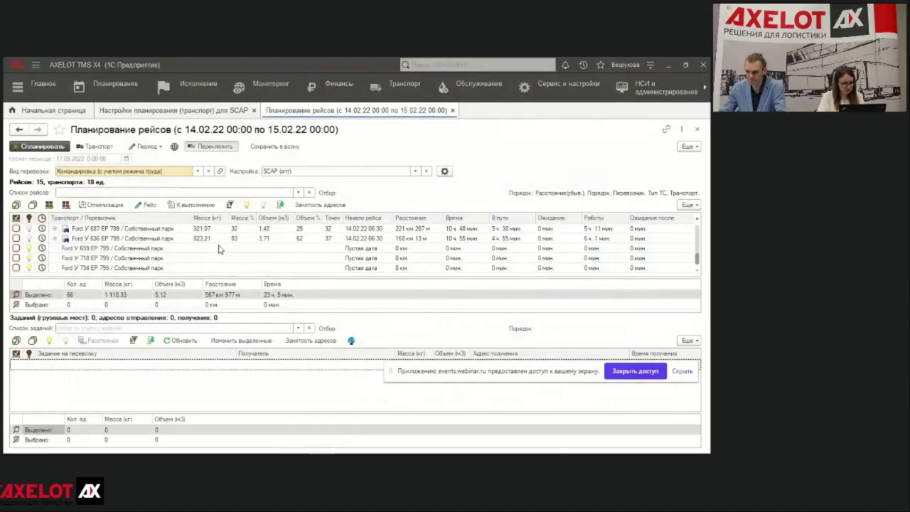
scroll(220, 247, up, 3)
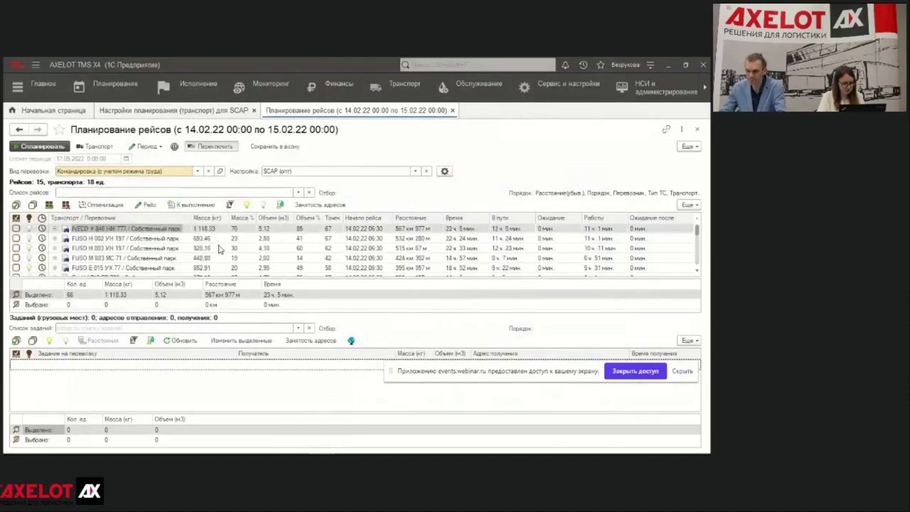
click(298, 227)
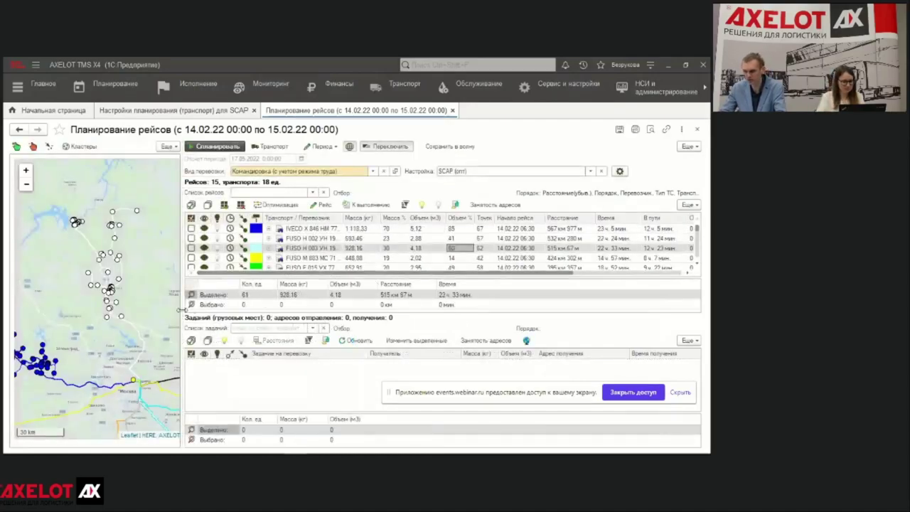
drag(183, 308, 251, 311)
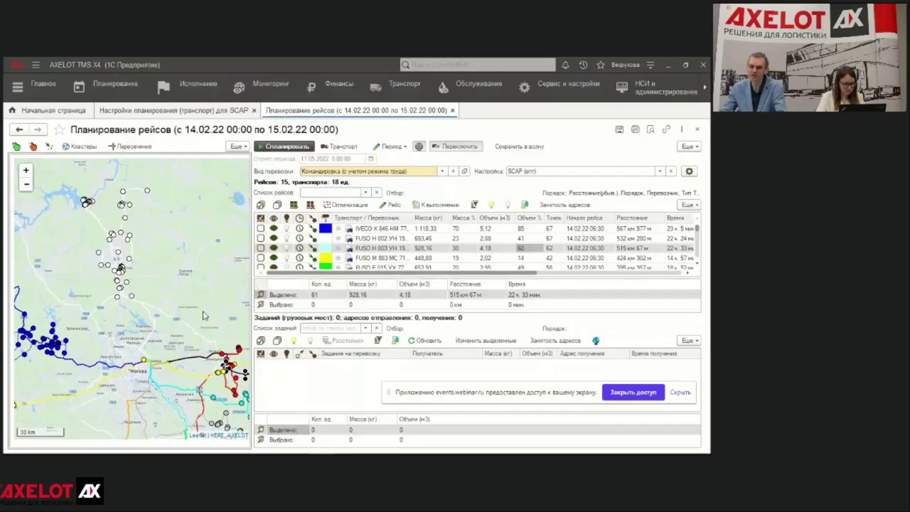
- Examine the coloured routes of all planned trips on the map at the 50 km scale
scroll(203, 316, down, 1)
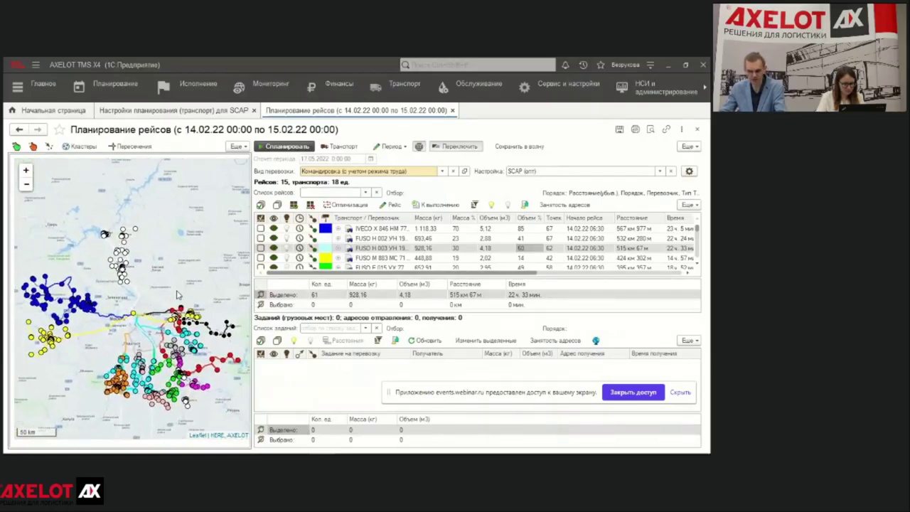
drag(177, 294, 177, 280)
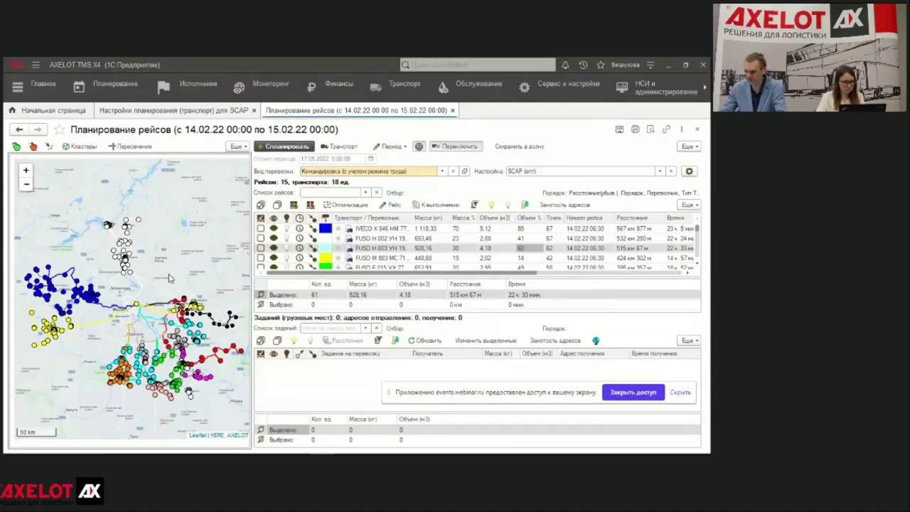
drag(171, 276, 169, 286)
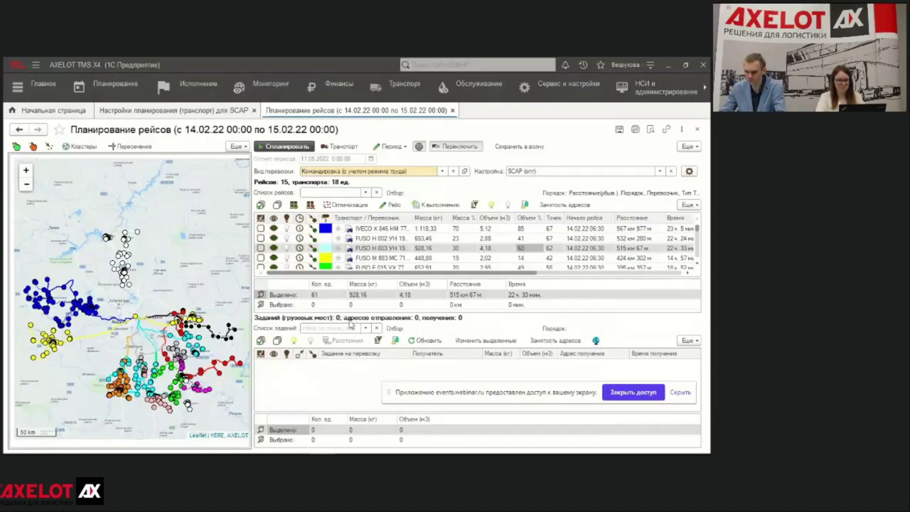
drag(184, 267, 189, 244)
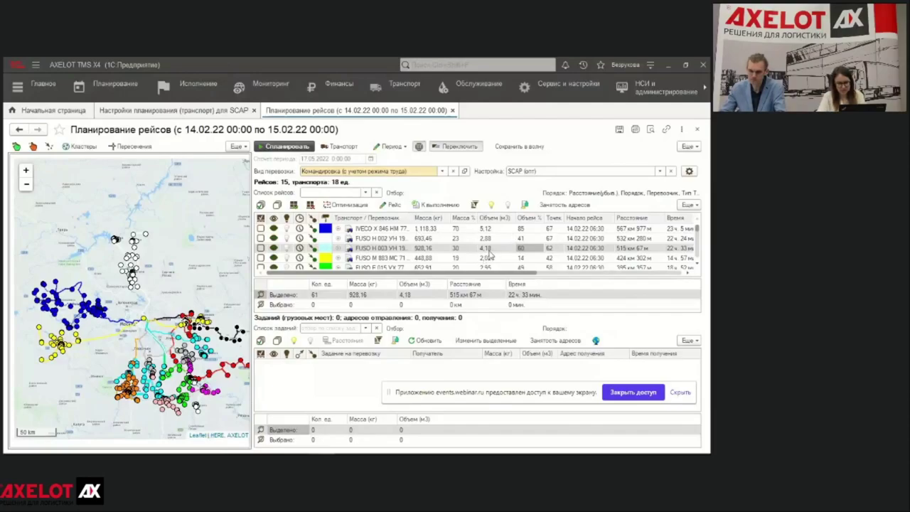
- Review the load, distance and time columns of the planned trips and stop sharing the screen with events.webinar.ru
scroll(441, 248, down, 3)
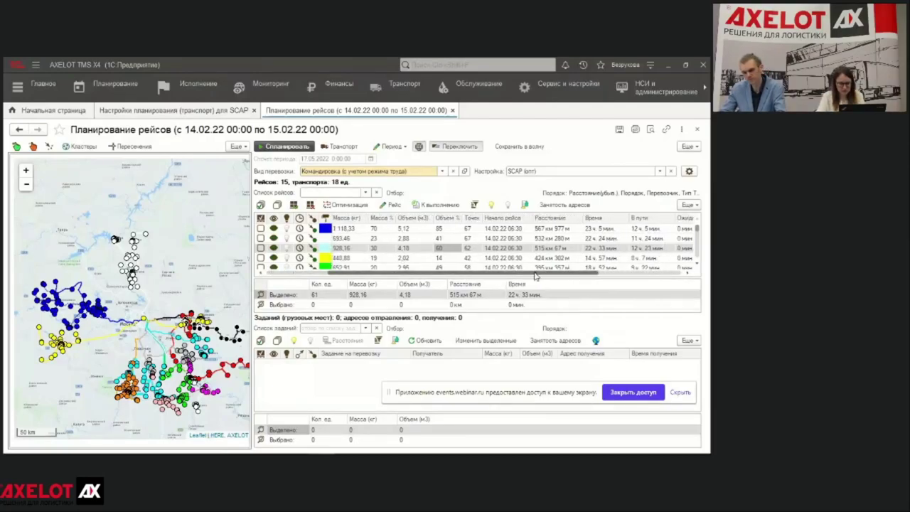
scroll(441, 248, up, 3)
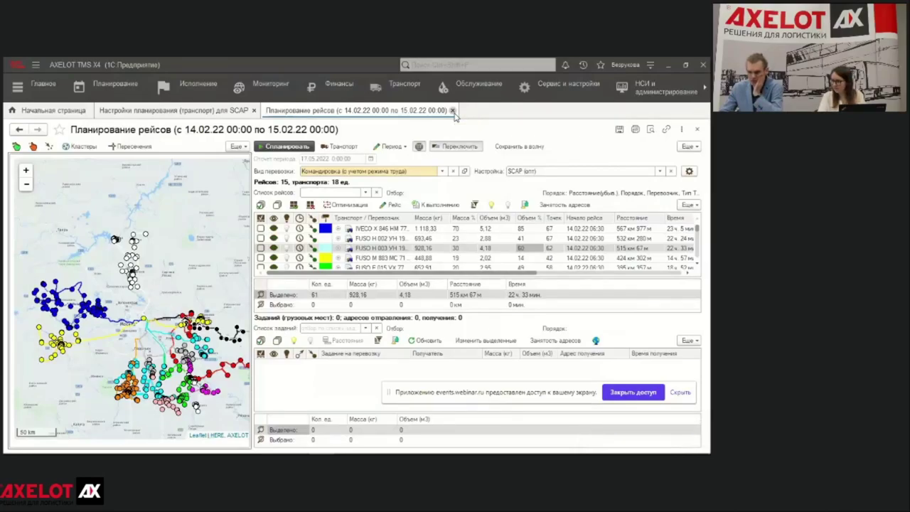
click(630, 393)
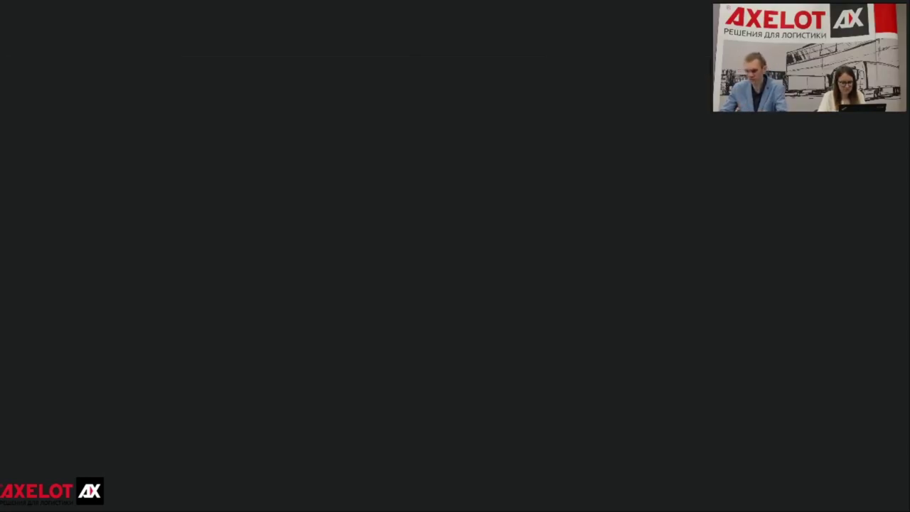